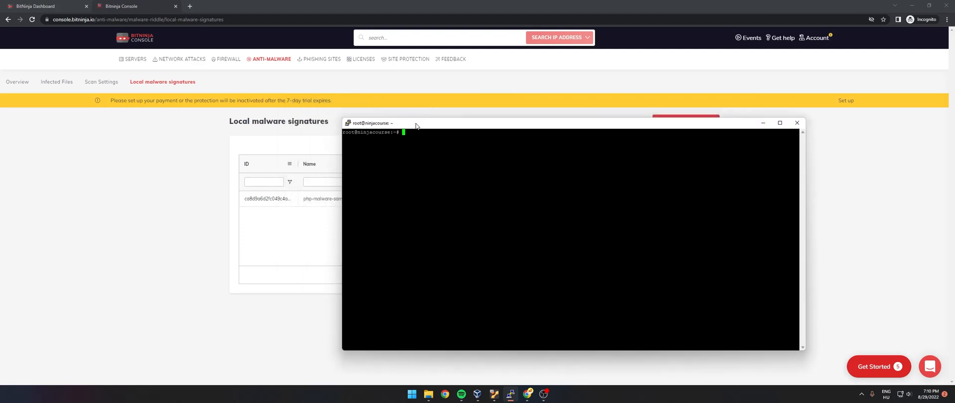
# - Copy the PHP malware sample code from the details of the published php-malware-samplephp_2022_08_29 signature
pyautogui.moveTo(701, 322); pyautogui.dragTo(534, 280)
pyautogui.moveTo(431, 97); pyautogui.dragTo(335, 99)
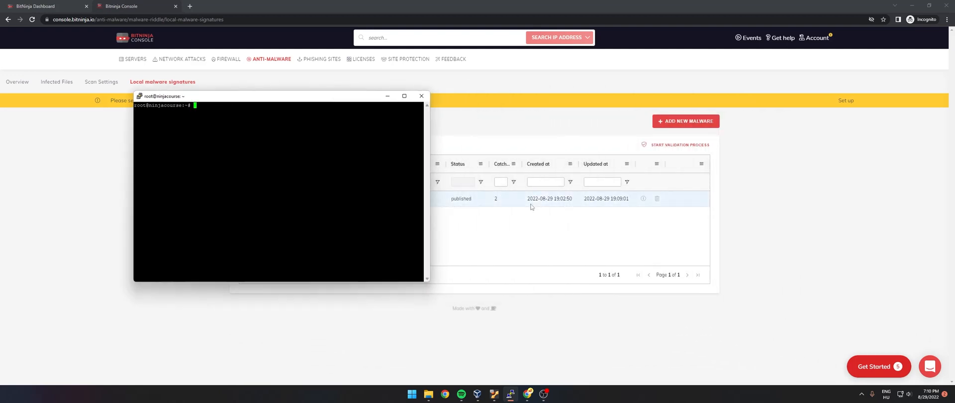
pyautogui.click(643, 198)
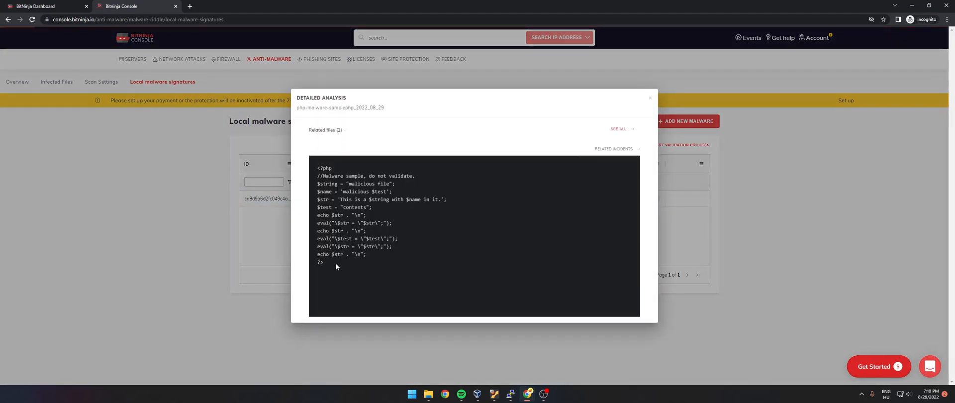
pyautogui.moveTo(336, 263); pyautogui.dragTo(294, 163)
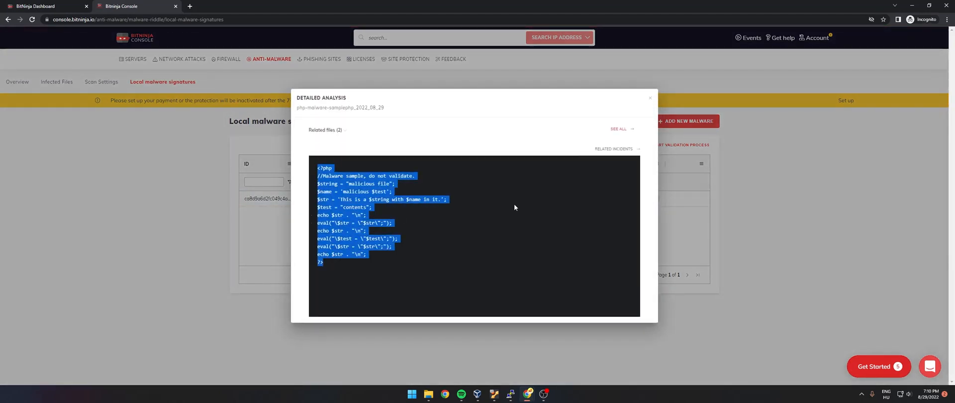
pyautogui.click(650, 99)
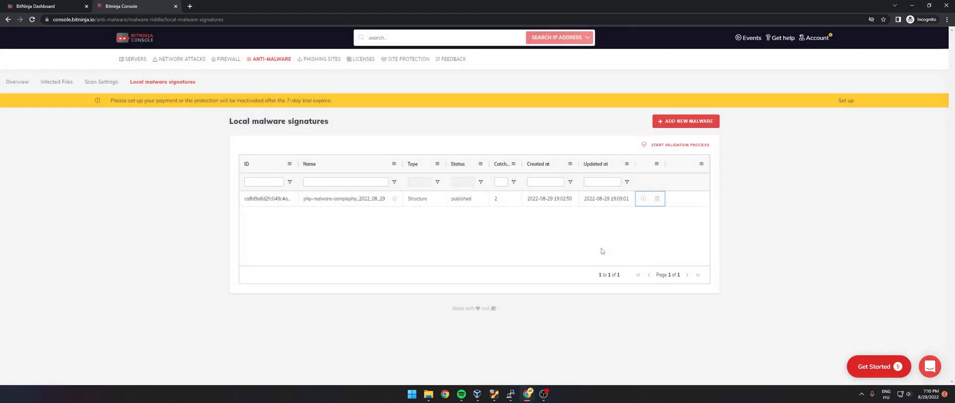
pyautogui.click(643, 199)
pyautogui.moveTo(333, 263); pyautogui.dragTo(304, 168)
pyautogui.hotkey('ctrl', 'c')
pyautogui.click(612, 103)
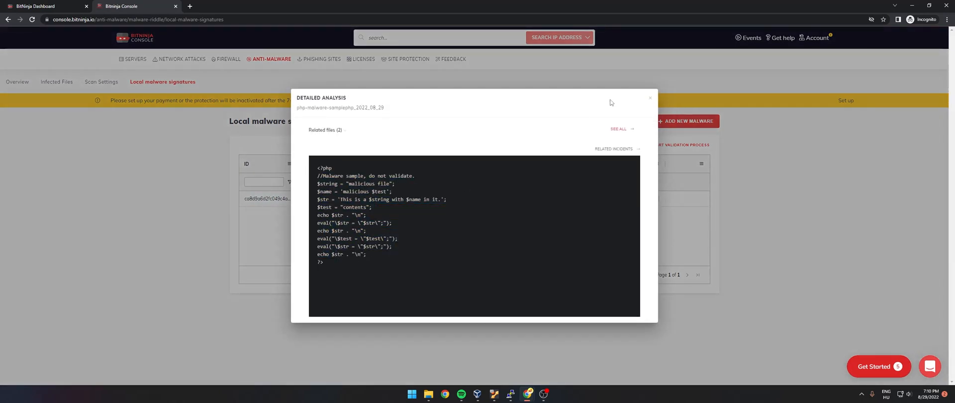
pyautogui.click(649, 99)
# - Switch to the PuTTY terminal and open a new file /home/ninja/evil.malware.sample in nano
pyautogui.click(511, 393)
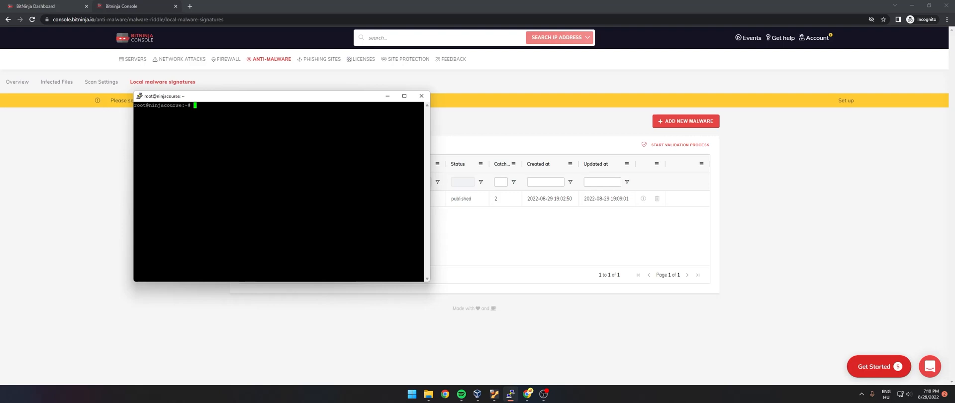
pyautogui.write('nano /home/ninja/evil.malware.sample')
pyautogui.press('Return')
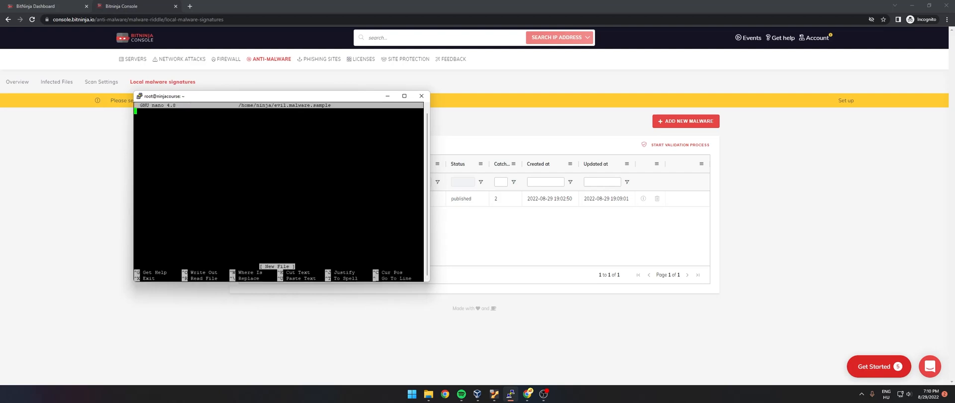
# - Paste the copied PHP malware code into the empty file and save it as /home/ninja/evil.malware.sample
pyautogui.moveTo(250, 101); pyautogui.dragTo(484, 129)
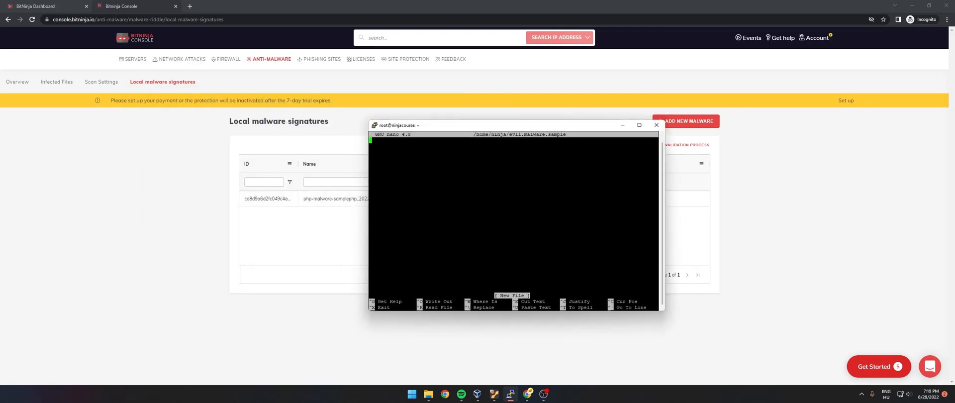
pyautogui.moveTo(422, 129); pyautogui.dragTo(444, 123)
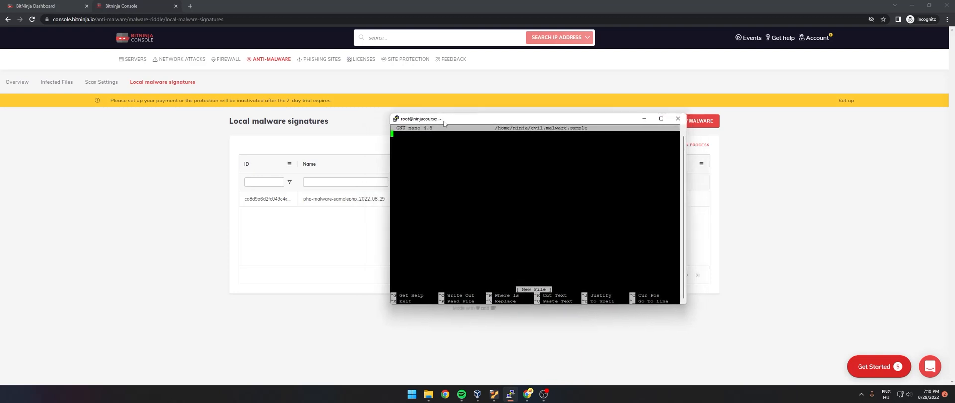
pyautogui.press('shift+Insert')
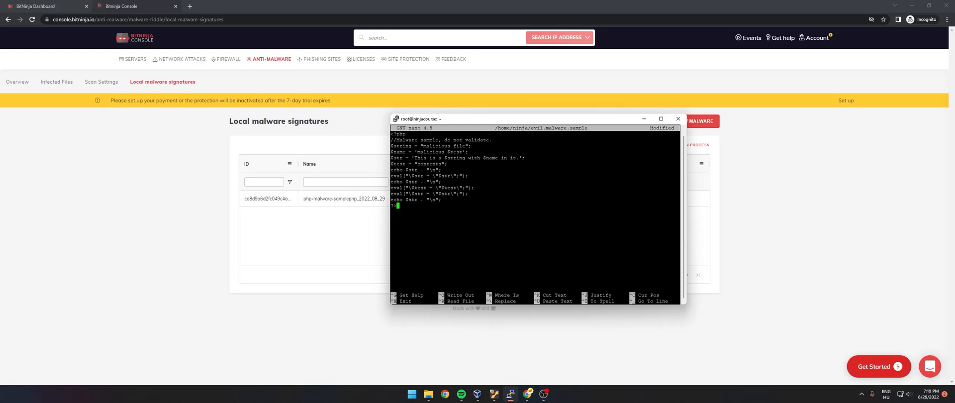
pyautogui.hotkey('ctrl', 'x')
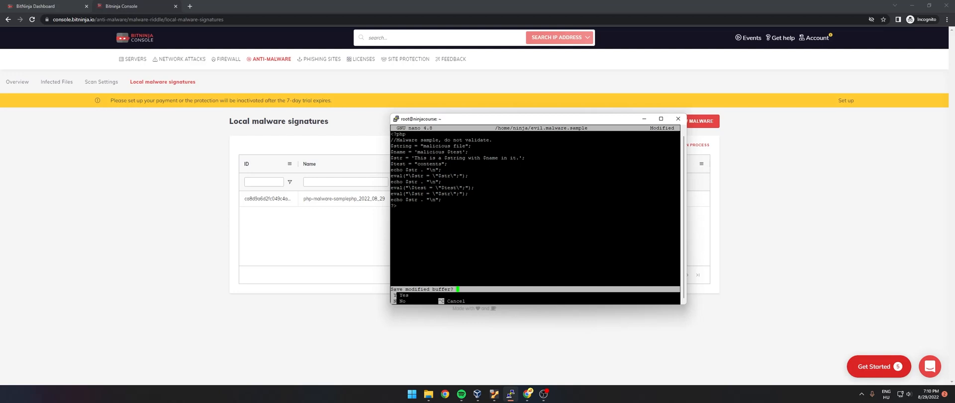
pyautogui.press('y')
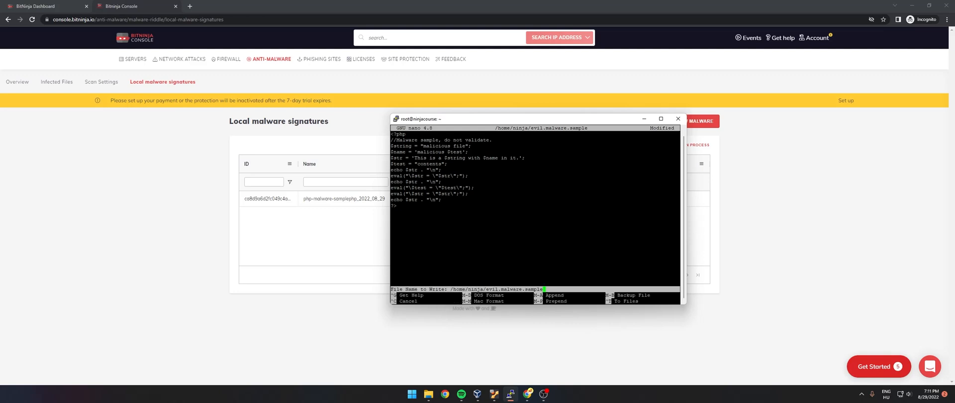
pyautogui.press('Return')
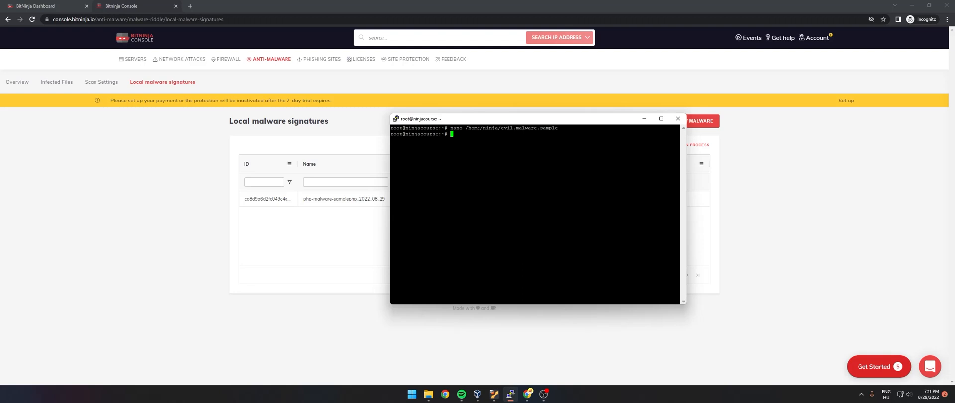
# - Reopen /home/ninja/evil.malware.sample in nano to check its contents, and exit the editor
pyautogui.press('Up')
pyautogui.press('Return')
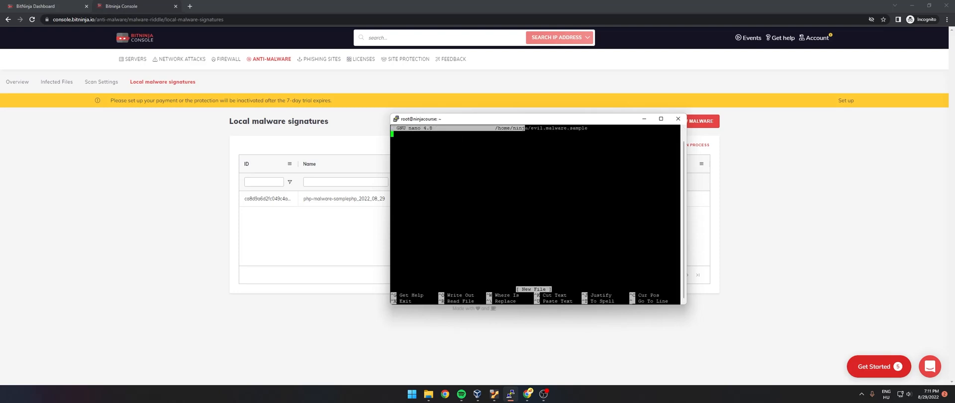
pyautogui.hotkey('ctrl', 'x')
# - Return to the BitNinja console and open the details of evil.malware.sample among the infected files
pyautogui.click(174, 188)
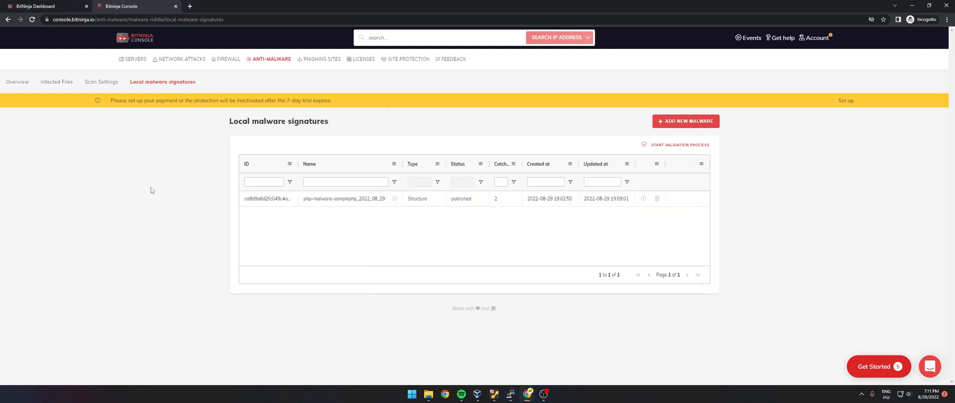
pyautogui.click(56, 85)
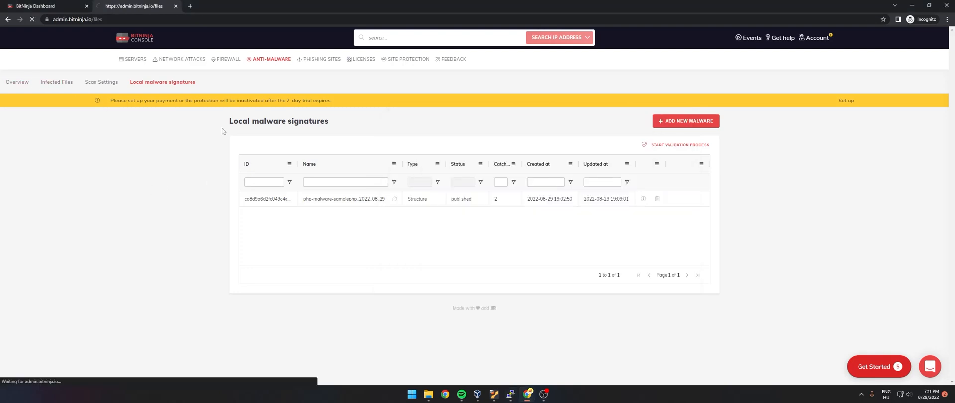
pyautogui.scroll(-3, 202, 205)
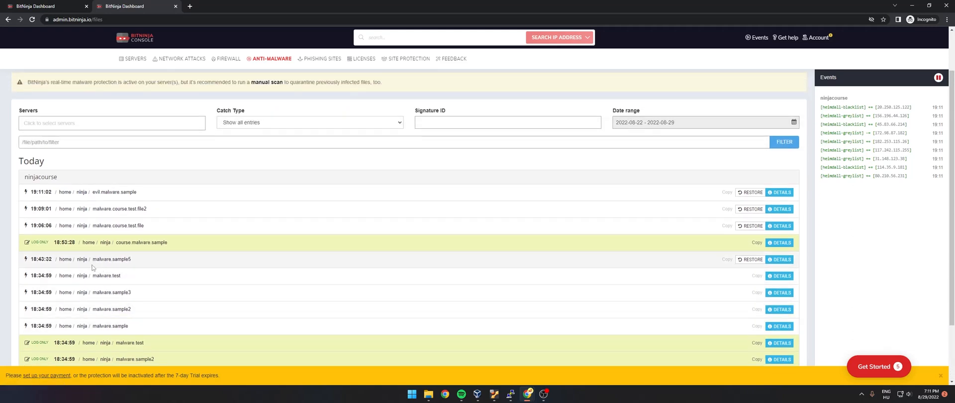
pyautogui.scroll(1, 114, 264)
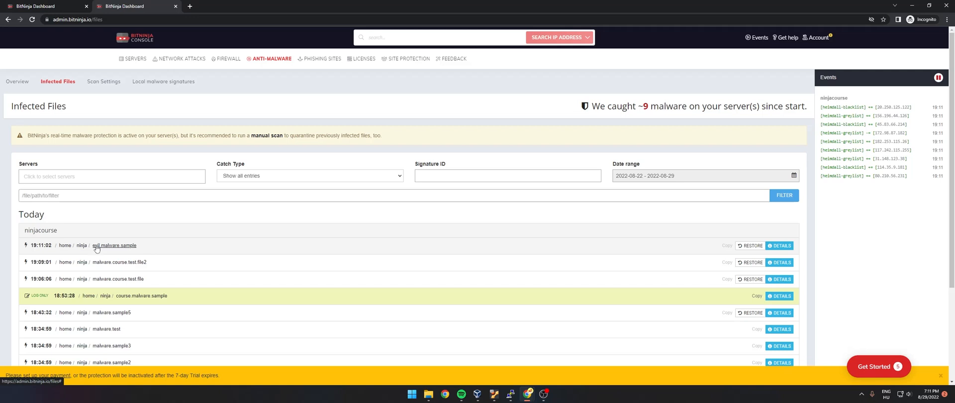
pyautogui.click(780, 246)
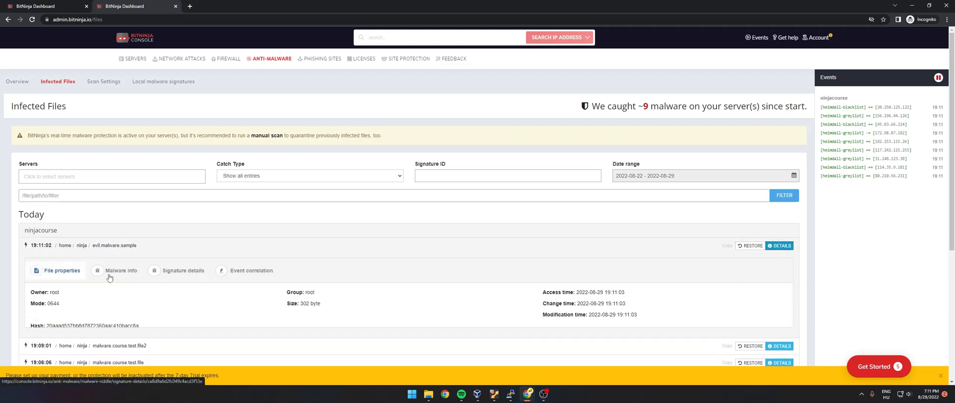
# - Examine the access, change and modification times of evil.malware.sample, and its malware name
pyautogui.scroll(-1, 94, 267)
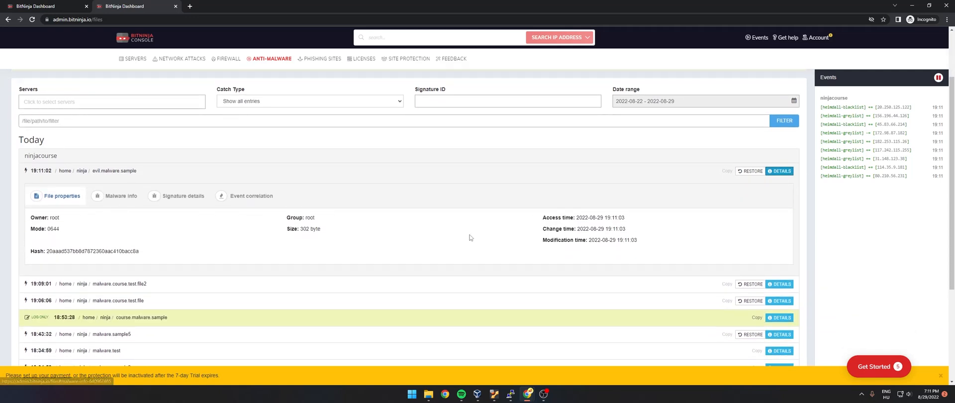
pyautogui.moveTo(630, 220); pyautogui.dragTo(533, 227)
pyautogui.tripleClick(539, 228)
pyautogui.moveTo(634, 241); pyautogui.dragTo(571, 240)
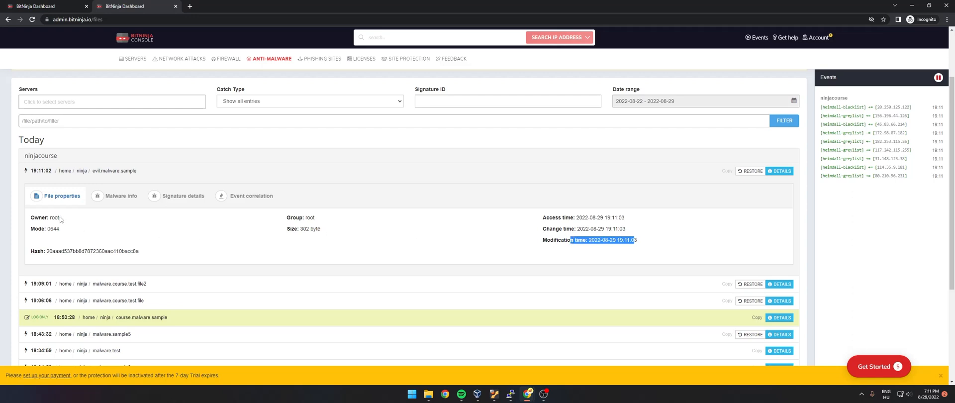
pyautogui.click(117, 201)
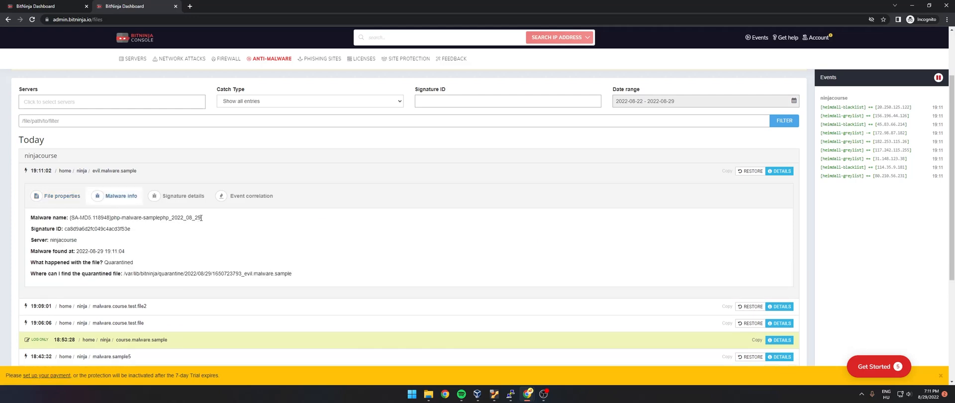
pyautogui.moveTo(201, 217); pyautogui.dragTo(115, 217)
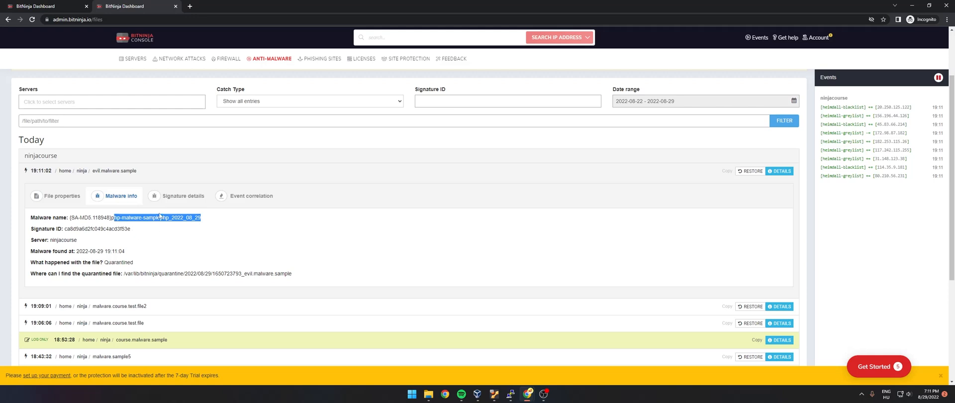
# - Filter the infected files by the signature ID ca8d9a6d2fc049c4acd3f53e copied from the malware info
pyautogui.moveTo(131, 229); pyautogui.dragTo(64, 229)
pyautogui.click(461, 100)
pyautogui.hotkey('ctrl', 'v')
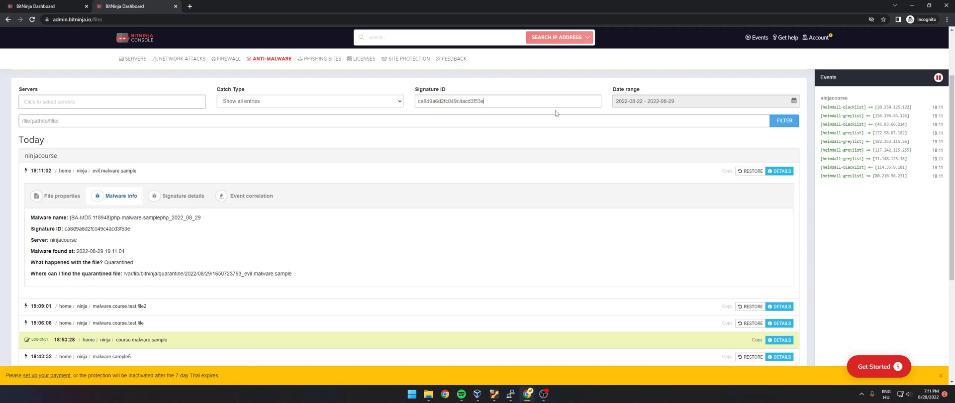
pyautogui.click(798, 124)
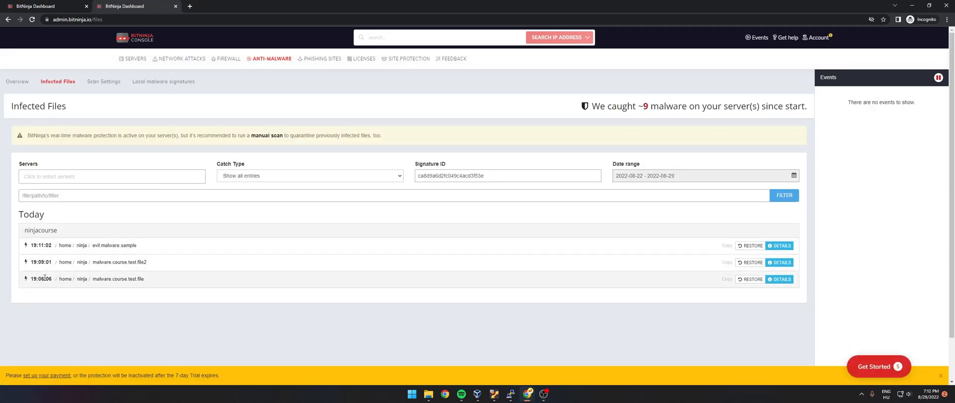
# - Review the malware info and signature details of evil.malware.sample, and close the signature page
pyautogui.click(781, 249)
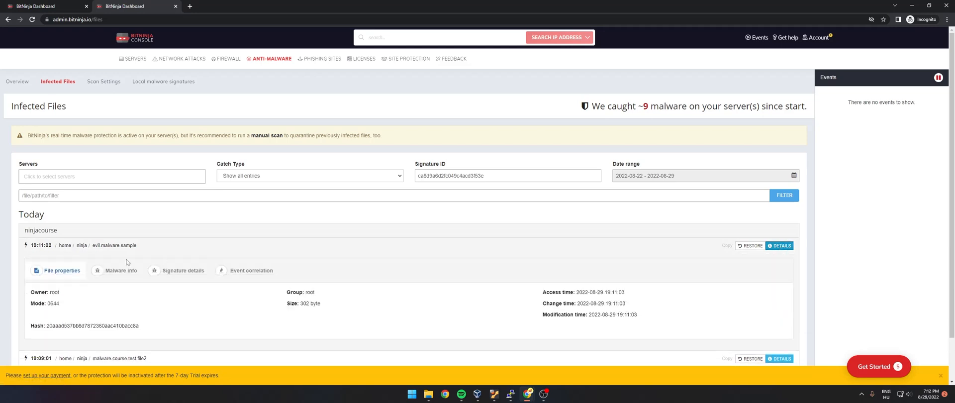
pyautogui.click(121, 270)
pyautogui.scroll(-1, 198, 239)
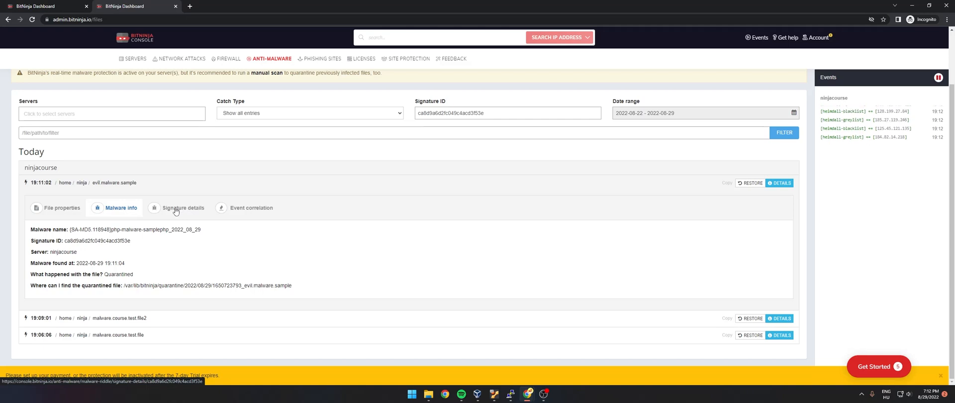
pyautogui.click(175, 208)
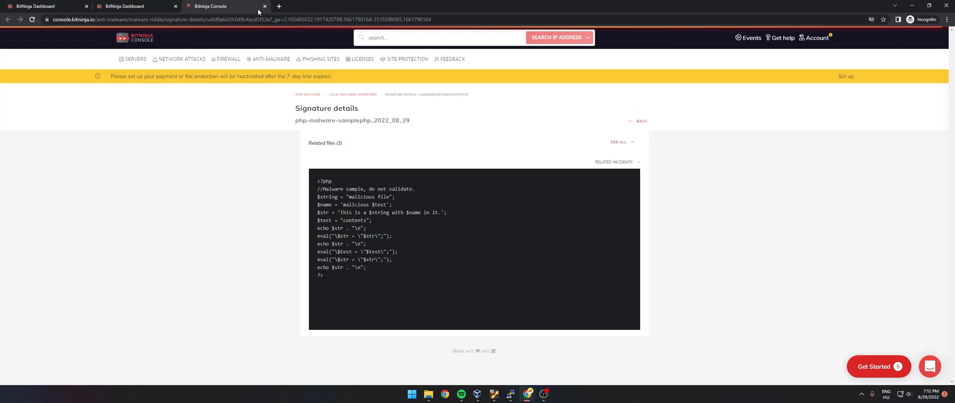
pyautogui.hotkey('ctrl', 'w')
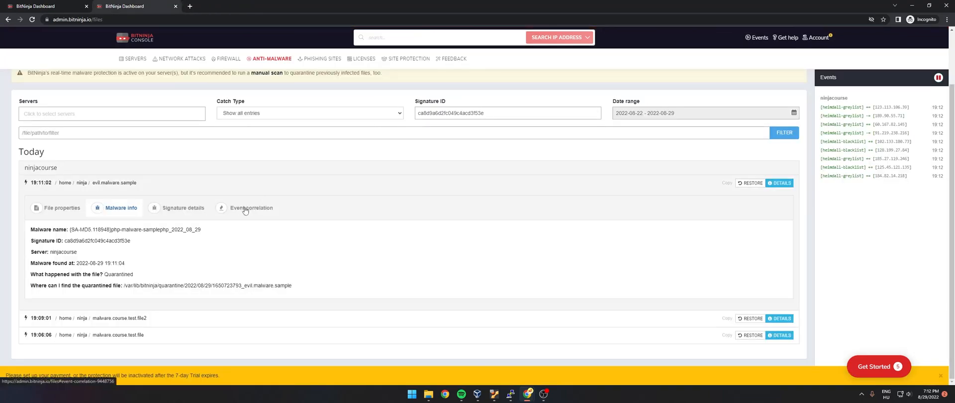
# - Check the event correlation of evil.malware.sample, and look again at its malware info and file properties
pyautogui.click(246, 208)
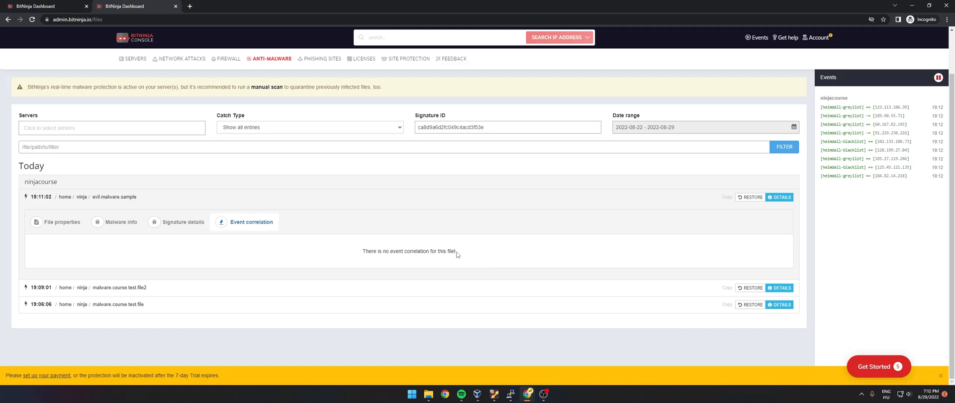
pyautogui.moveTo(457, 251); pyautogui.dragTo(363, 251)
pyautogui.click(364, 252)
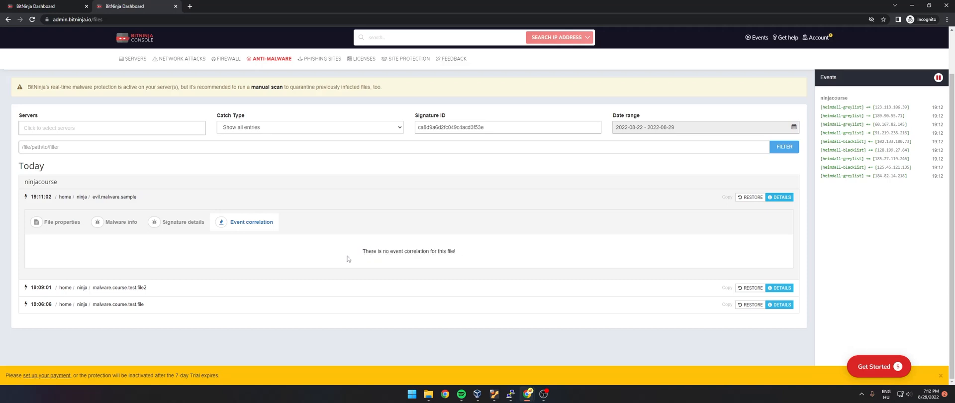
pyautogui.click(117, 224)
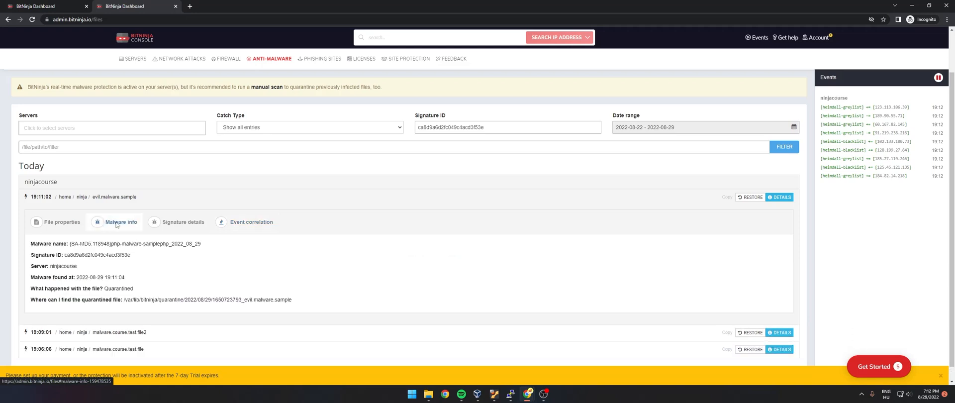
pyautogui.click(75, 227)
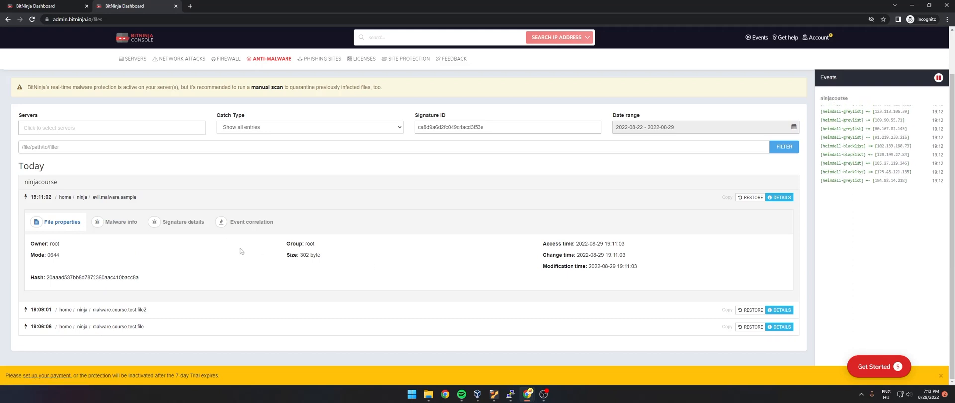
# - Restore evil.malware.sample from quarantine to its original place
pyautogui.click(748, 198)
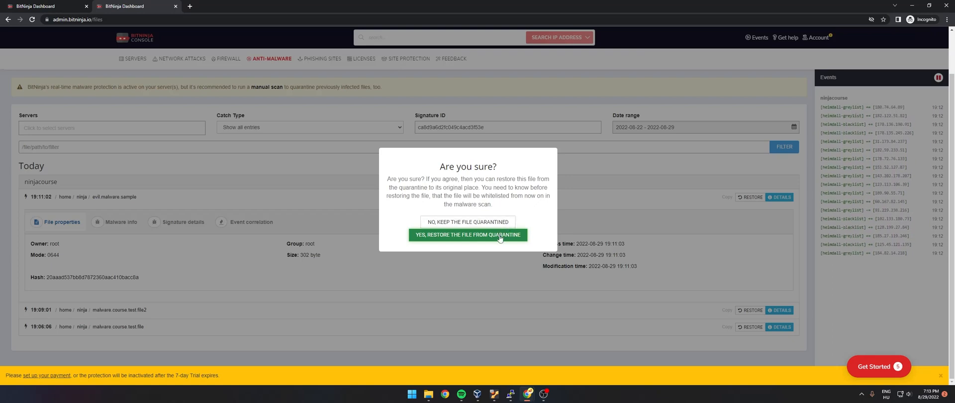
pyautogui.click(459, 238)
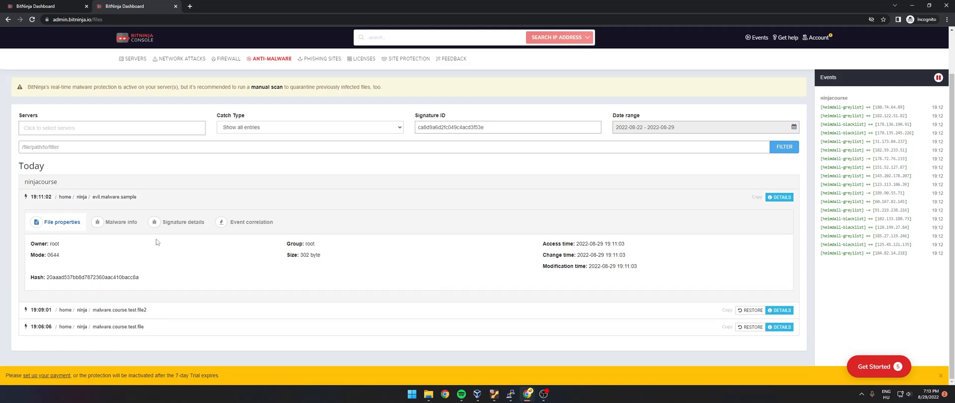
pyautogui.scroll(1, 126, 220)
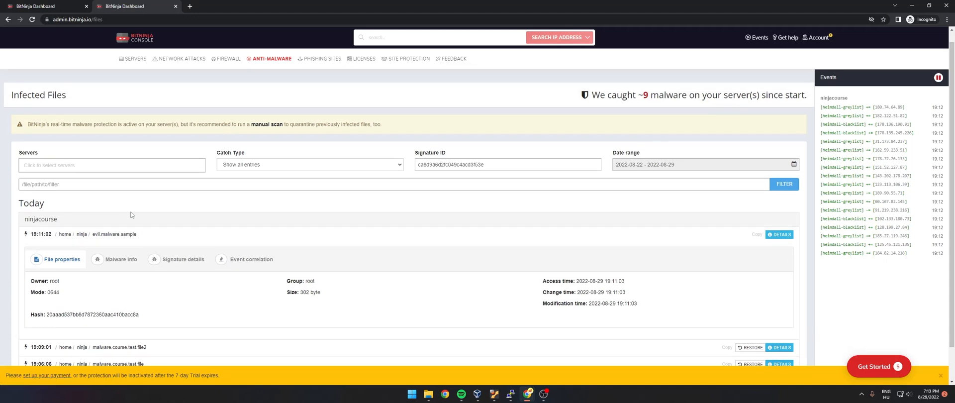
pyautogui.scroll(-1, 129, 214)
pyautogui.click(117, 221)
pyautogui.click(57, 222)
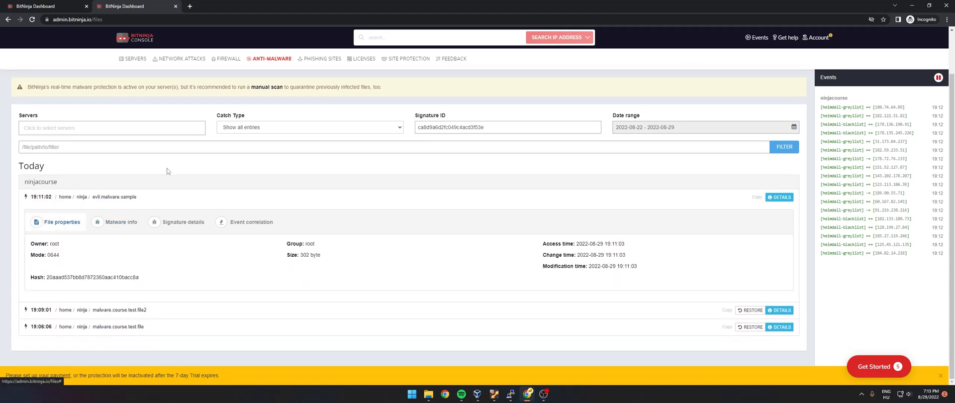
pyautogui.scroll(1, 243, 199)
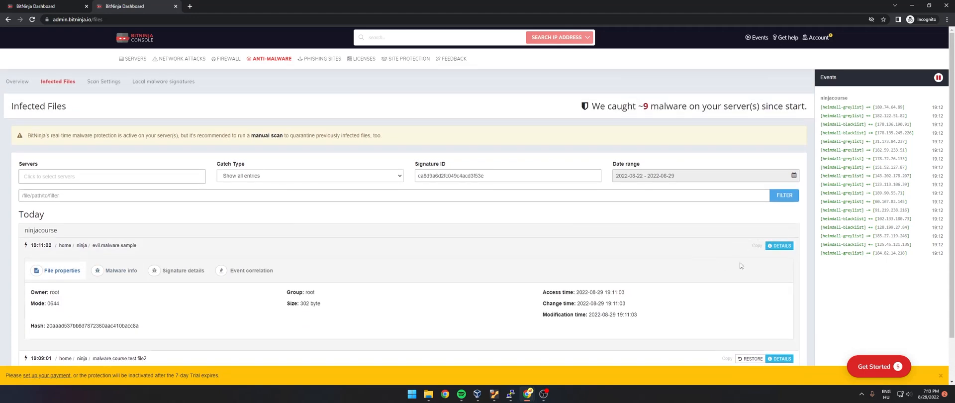
pyautogui.scroll(-1, 743, 291)
pyautogui.scroll(2, 742, 291)
# - Switch to the PuTTY terminal, open /home/ninja/evil.malware.sample in nano to check the restored content, and exit the editor
pyautogui.click(510, 393)
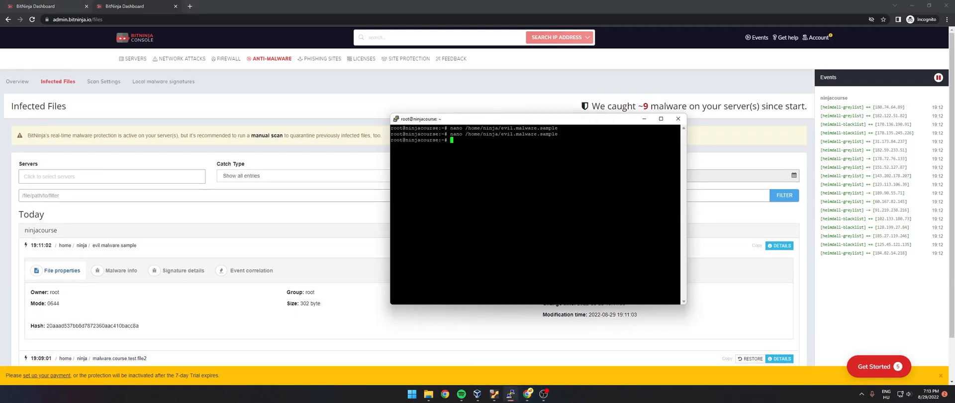
pyautogui.press('Up')
pyautogui.press('Return')
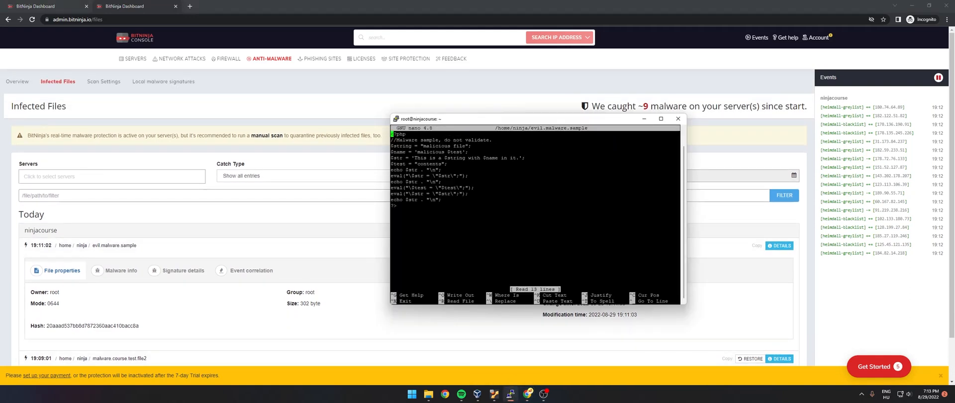
pyautogui.hotkey('ctrl', 'x')
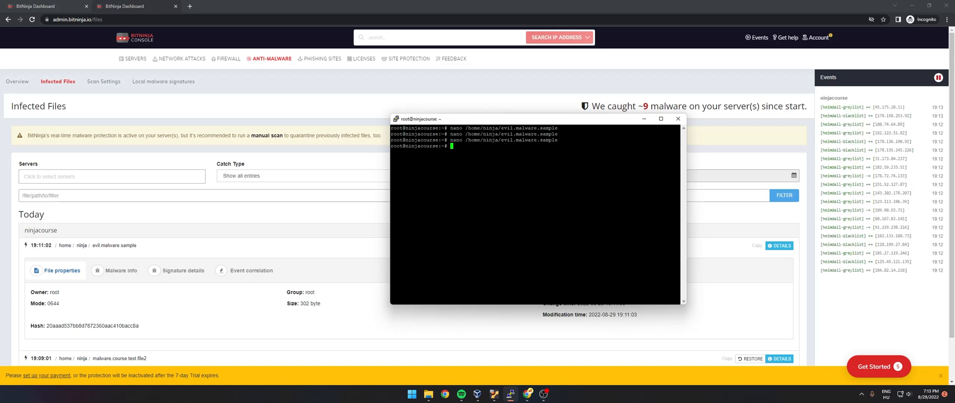
# - Start a new file in nano at /home/ninja/evil.malware.new.sample by editing the previous command
pyautogui.press('Up')
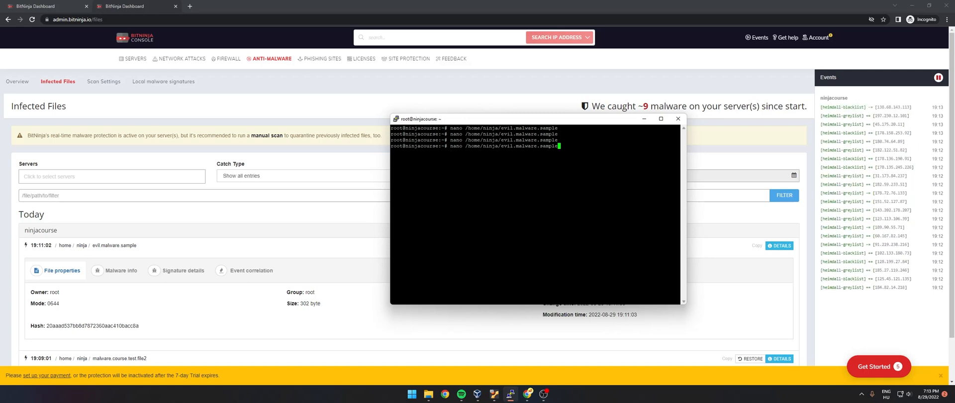
pyautogui.press('BackSpace')
pyautogui.press('BackSpace')
pyautogui.press('BackSpace')
pyautogui.press('BackSpace')
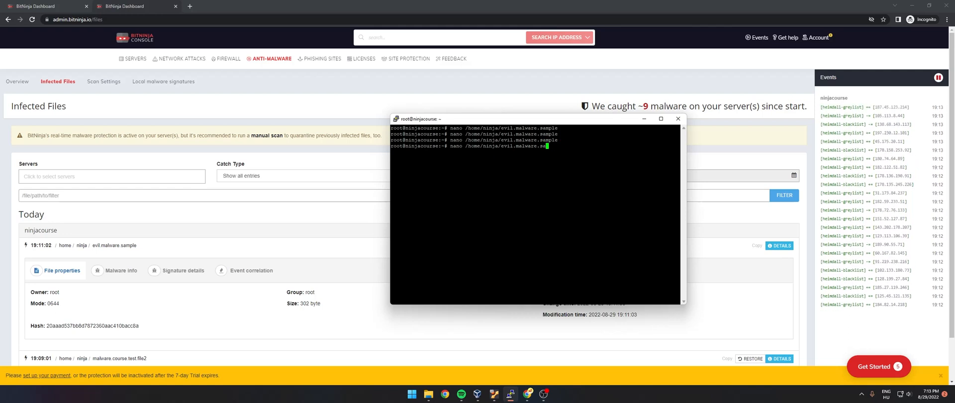
pyautogui.press('BackSpace')
pyautogui.press('BackSpace')
pyautogui.write('new')
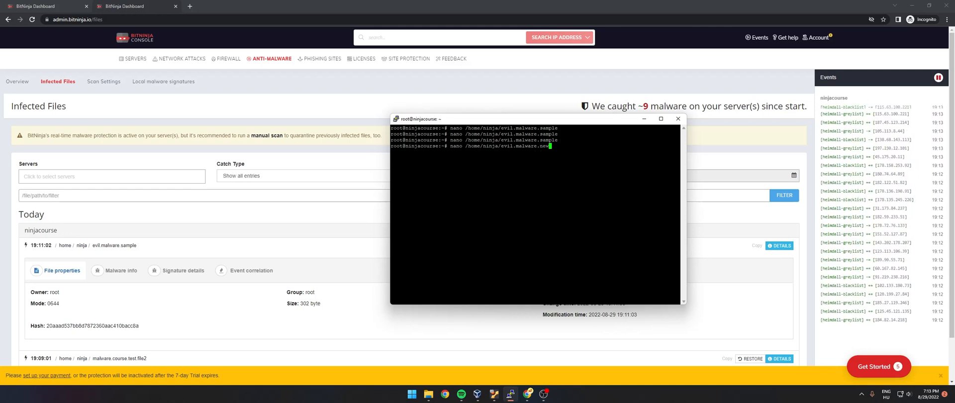
pyautogui.write('.sample')
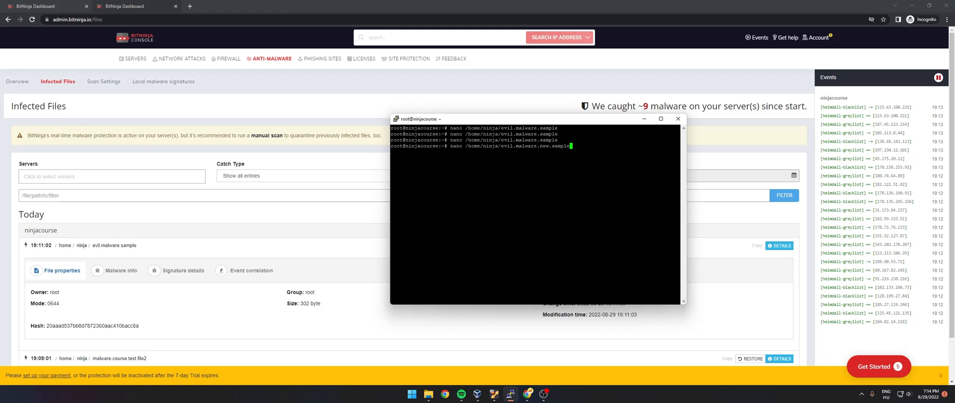
pyautogui.press('Return')
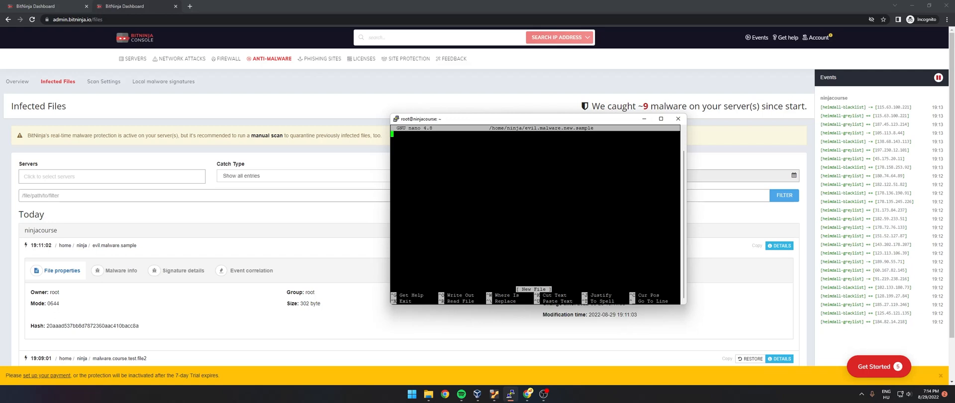
# - Paste the copied PHP malware sample code into evil.malware.new.sample, save the file under that name and exit nano
pyautogui.press('shift+Insert')
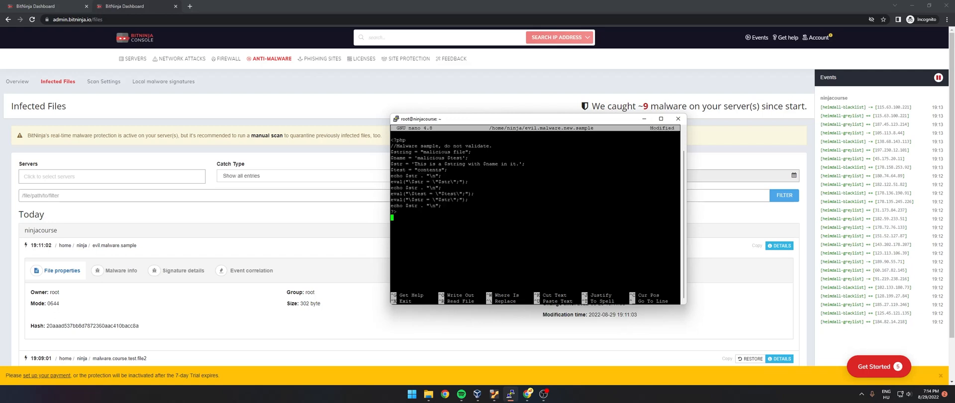
pyautogui.hotkey('ctrl', 'o')
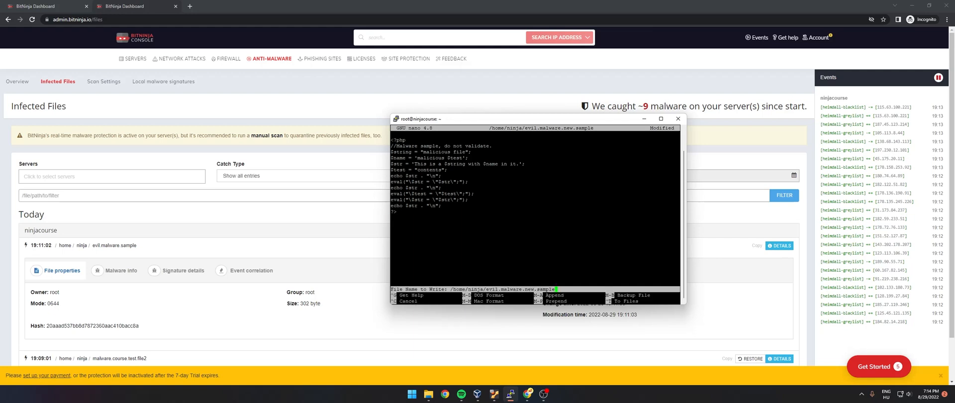
pyautogui.press('Return')
pyautogui.hotkey('ctrl', 'x')
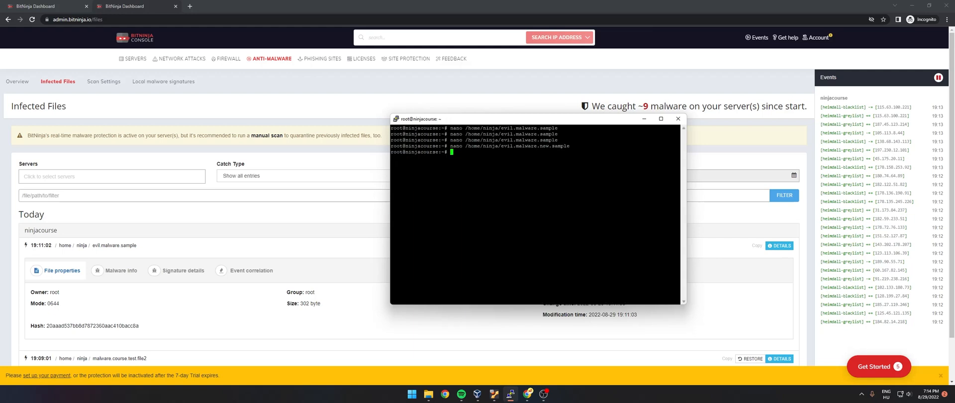
# - Reopen /home/ninja/evil.malware.new.sample in nano repeatedly to check whether its content has been quarantined, exiting the editor each time
pyautogui.press('Up')
pyautogui.press('Return')
pyautogui.hotkey('ctrl', 'x')
pyautogui.press('Up')
pyautogui.press('Return')
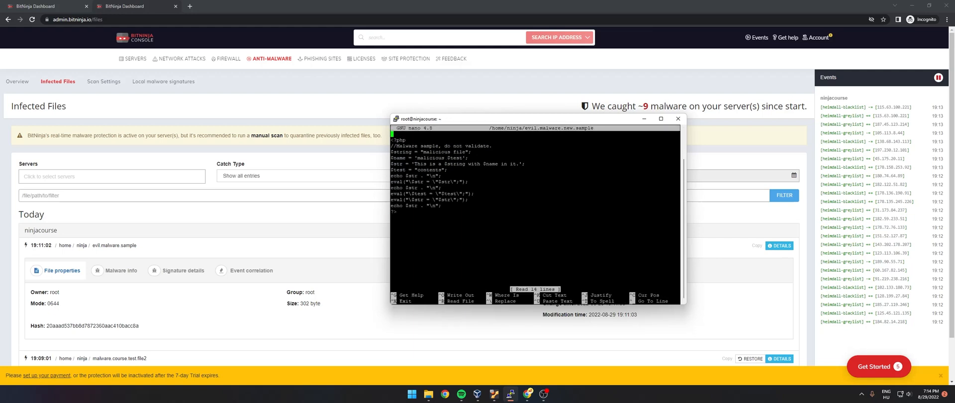
pyautogui.hotkey('ctrl', 'x')
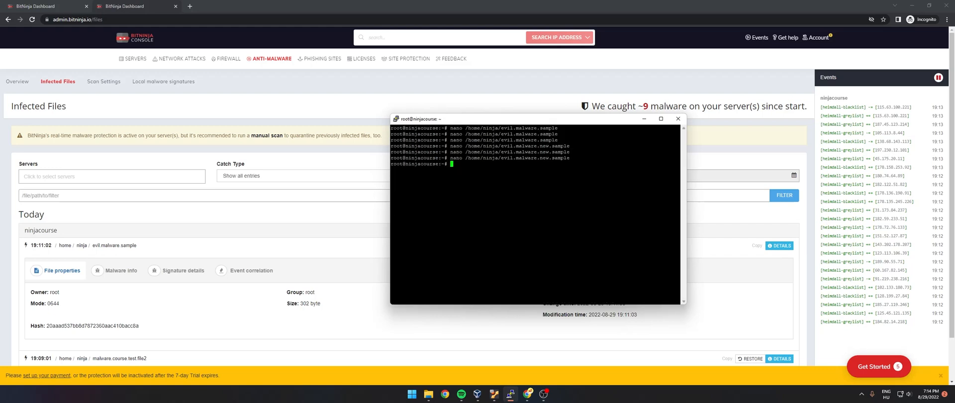
pyautogui.press('Up')
pyautogui.press('Return')
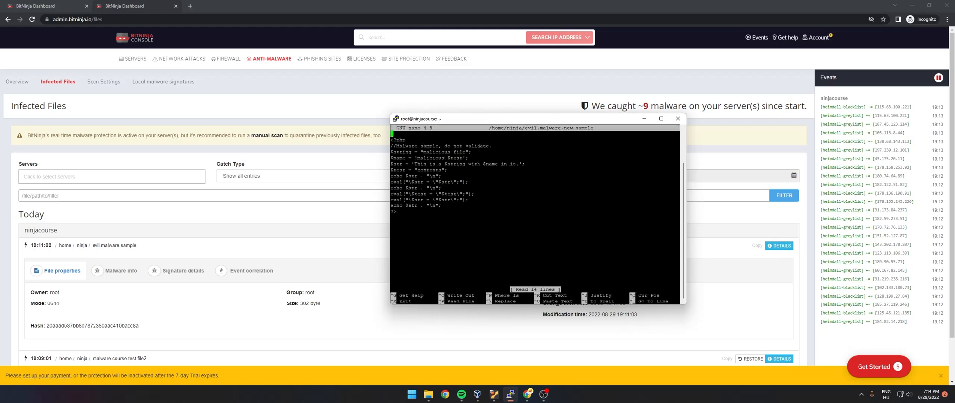
pyautogui.hotkey('ctrl', 'x')
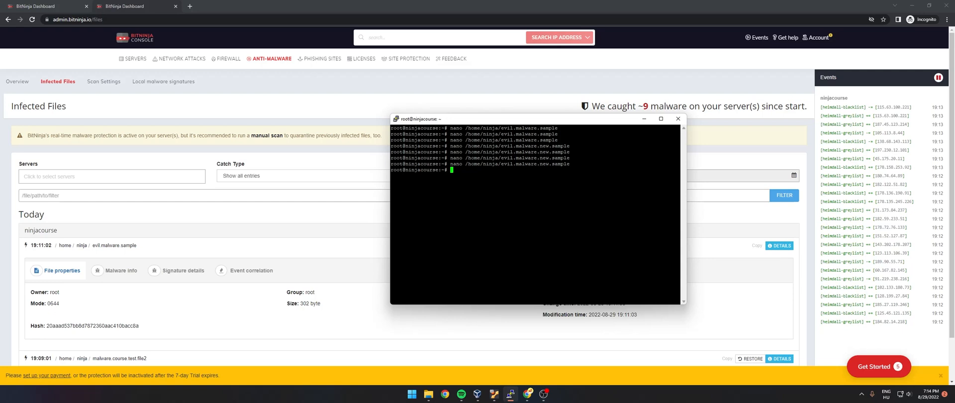